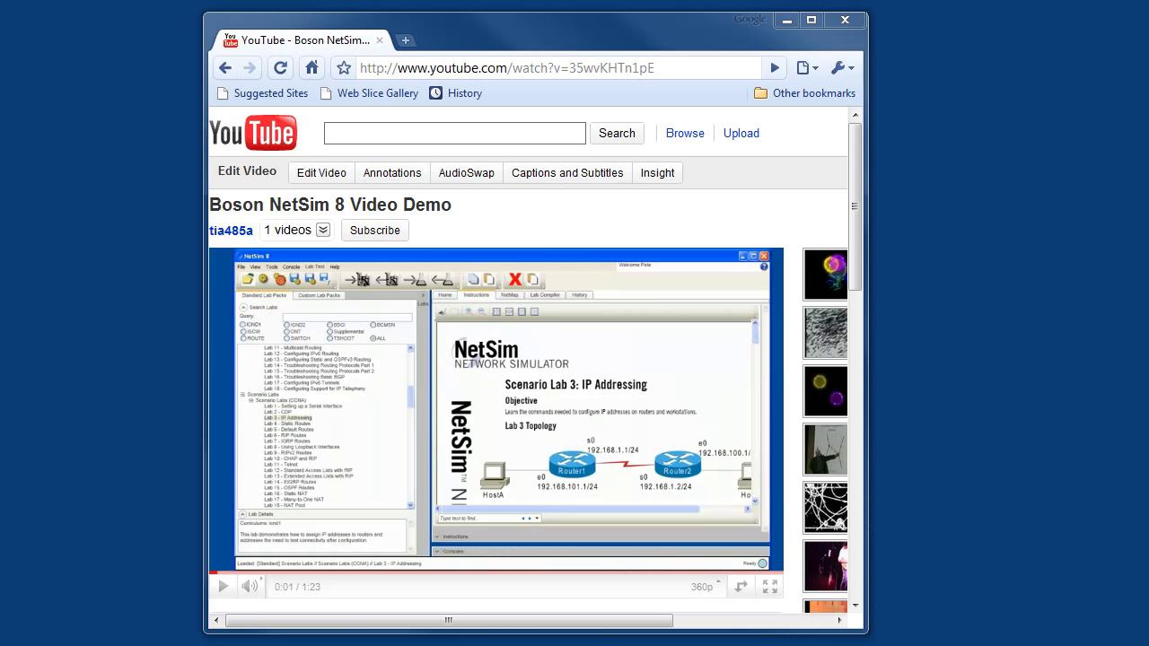
Switch the Boson NetSim 8 demo video's playback quality from 360p to 720p
click(718, 588)
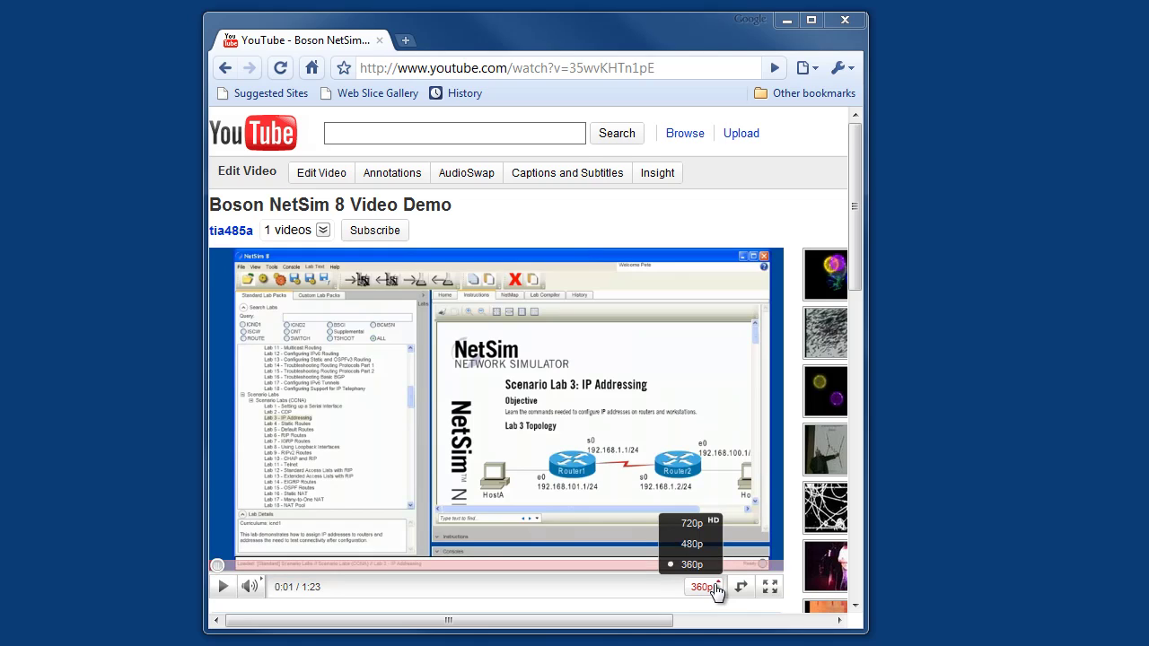
click(697, 522)
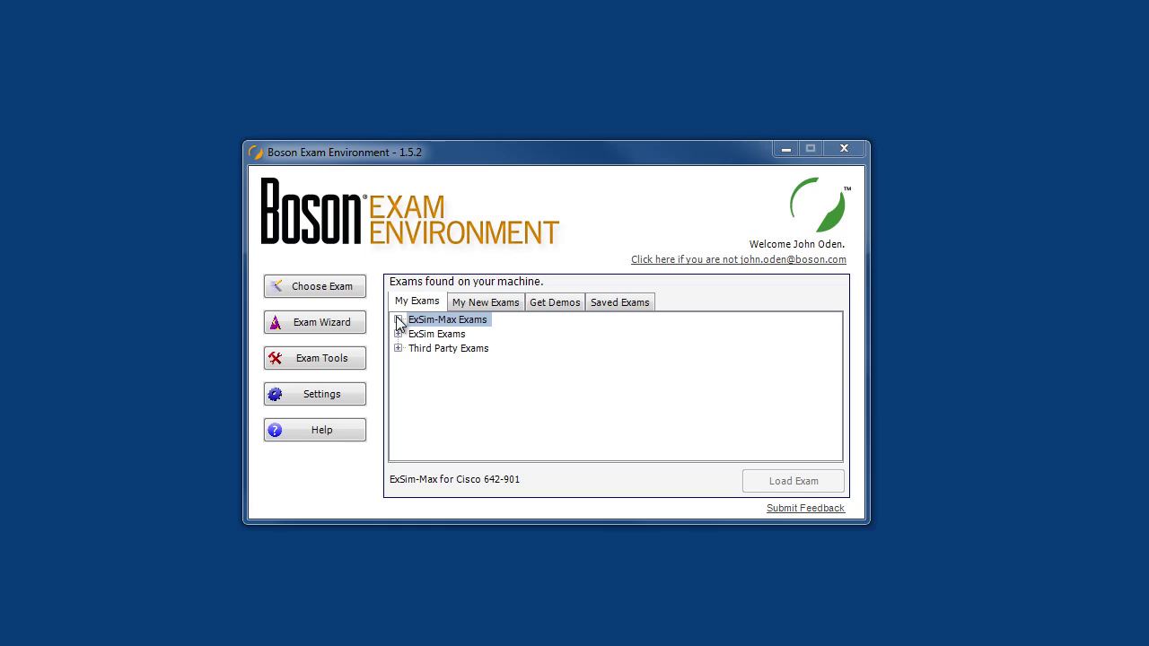
Expand and collapse the ExSim-Max and ExSim exam groups, then expand Third Party Exams
click(397, 319)
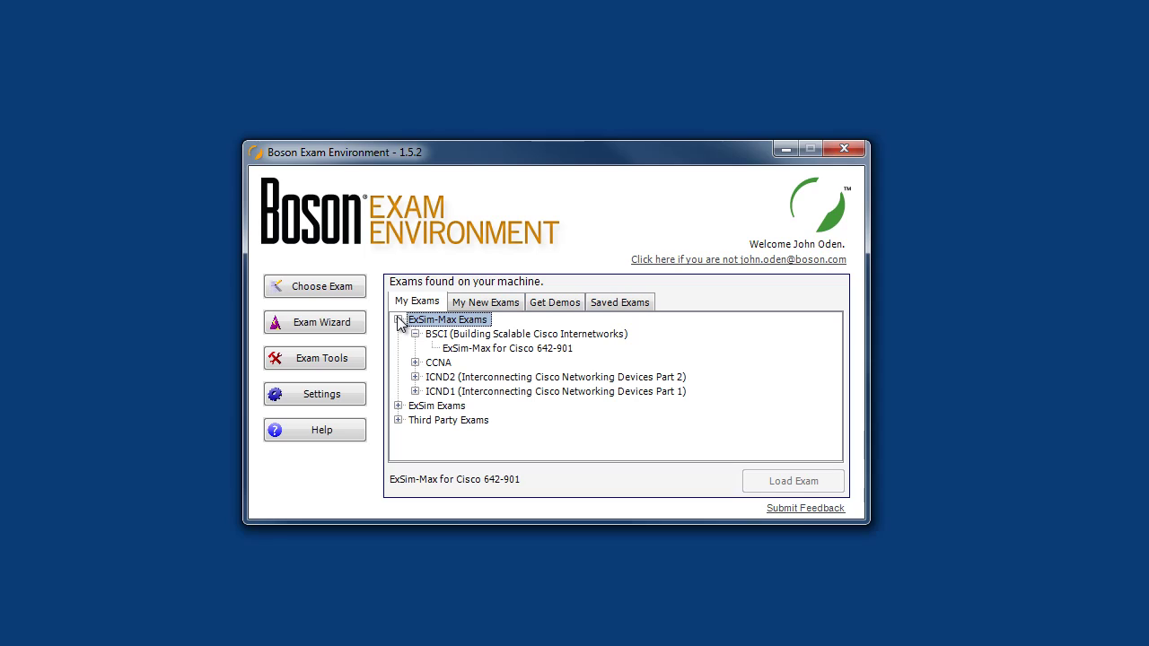
click(397, 321)
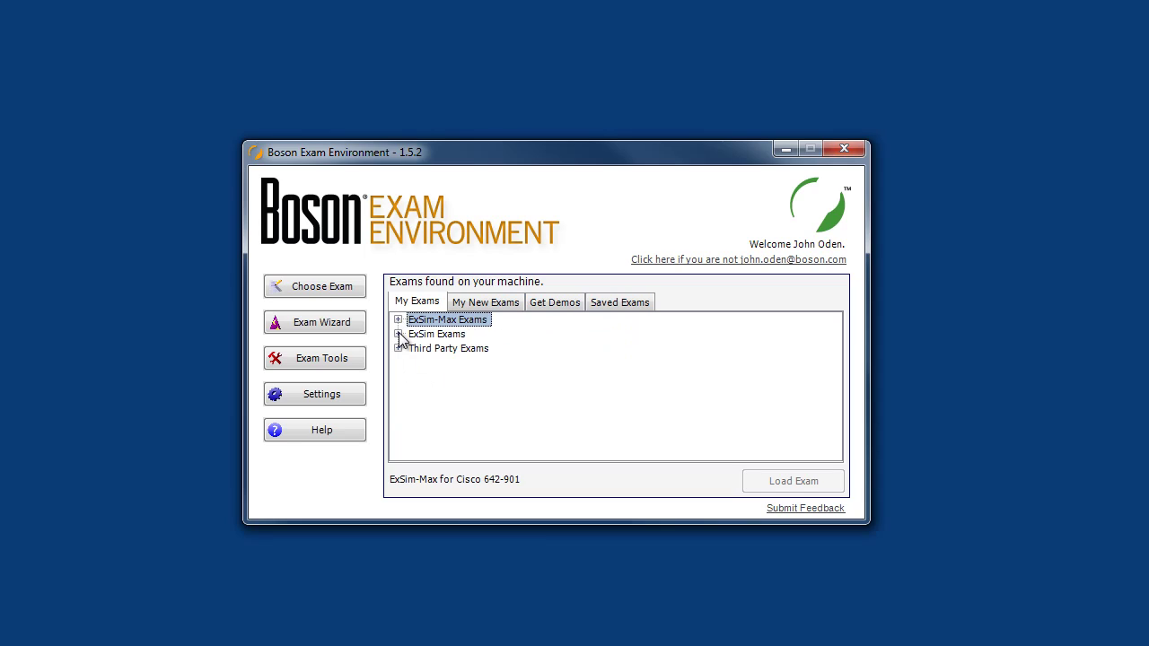
click(398, 335)
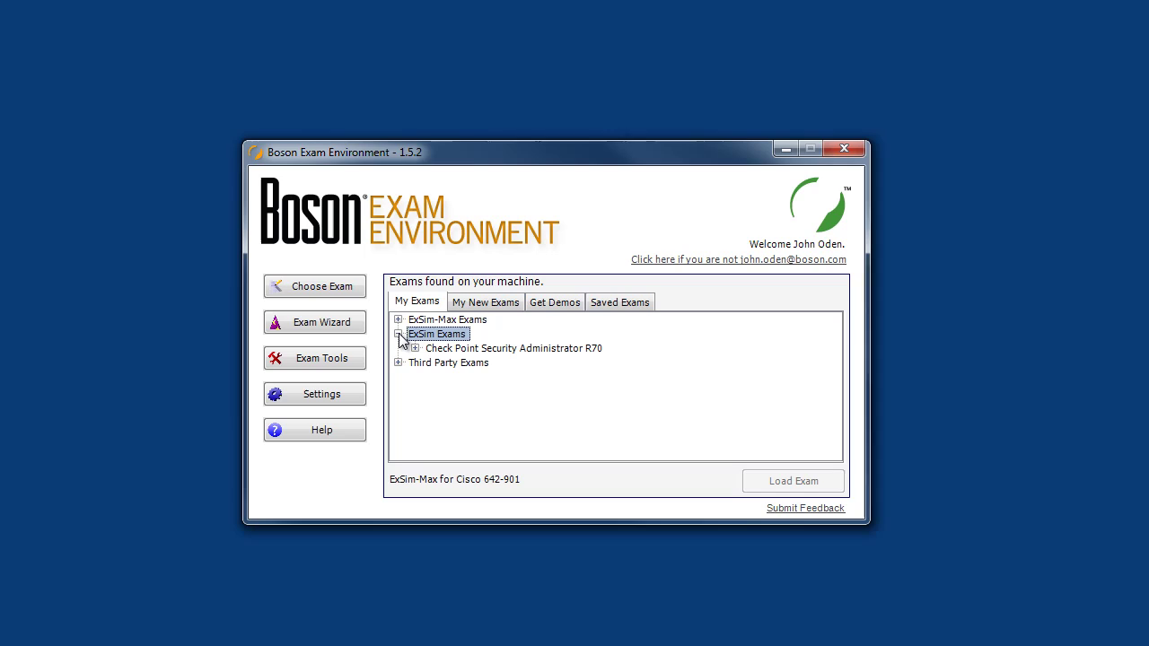
click(398, 335)
click(398, 349)
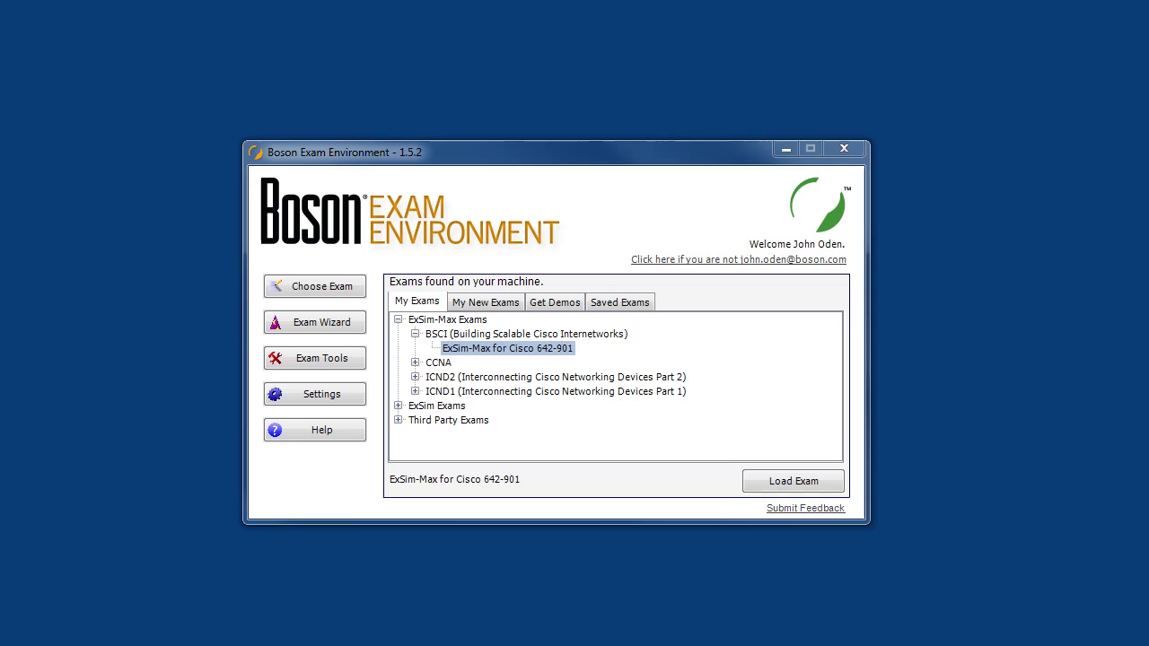
Load the ExSim-Max for Cisco 642-901 exam to reach its mode settings
click(779, 480)
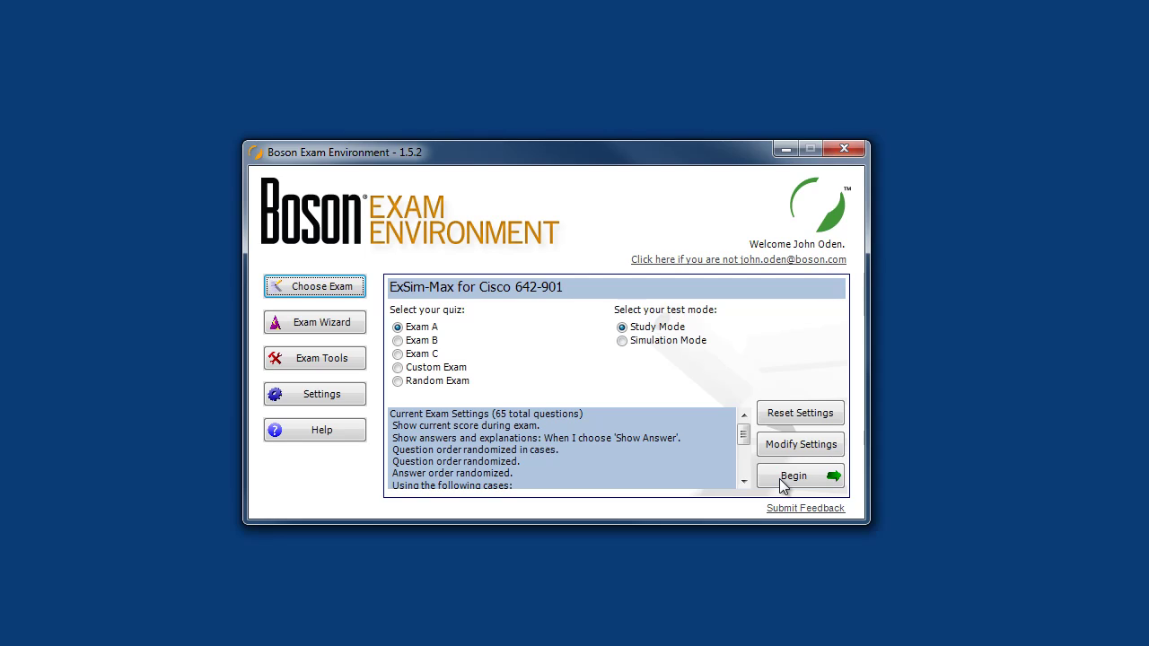
Switch Exam A's test mode from Study Mode to Simulation Mode
click(779, 478)
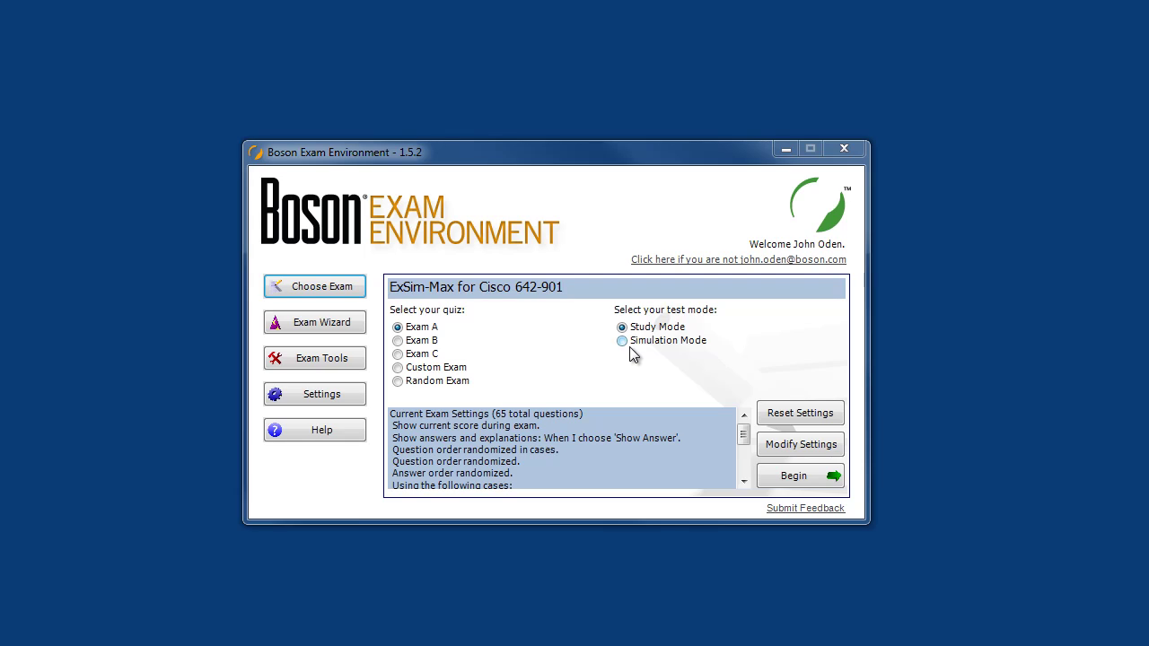
click(629, 347)
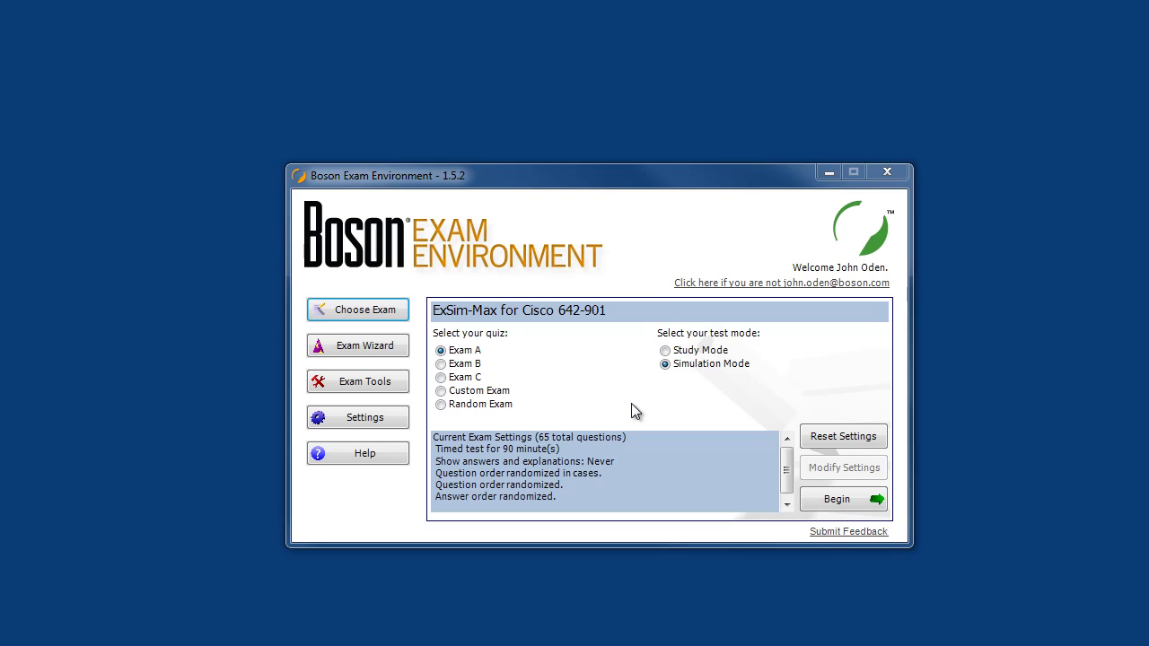
Begin the exam and answer the first redistribution question with option A
click(836, 500)
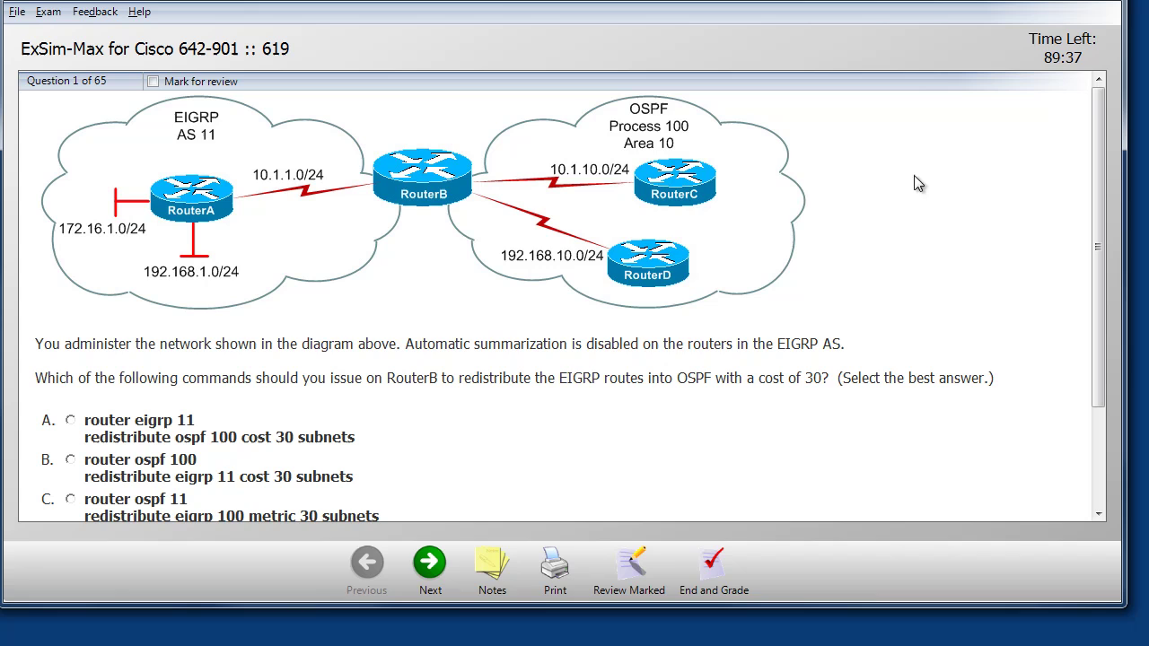
click(70, 420)
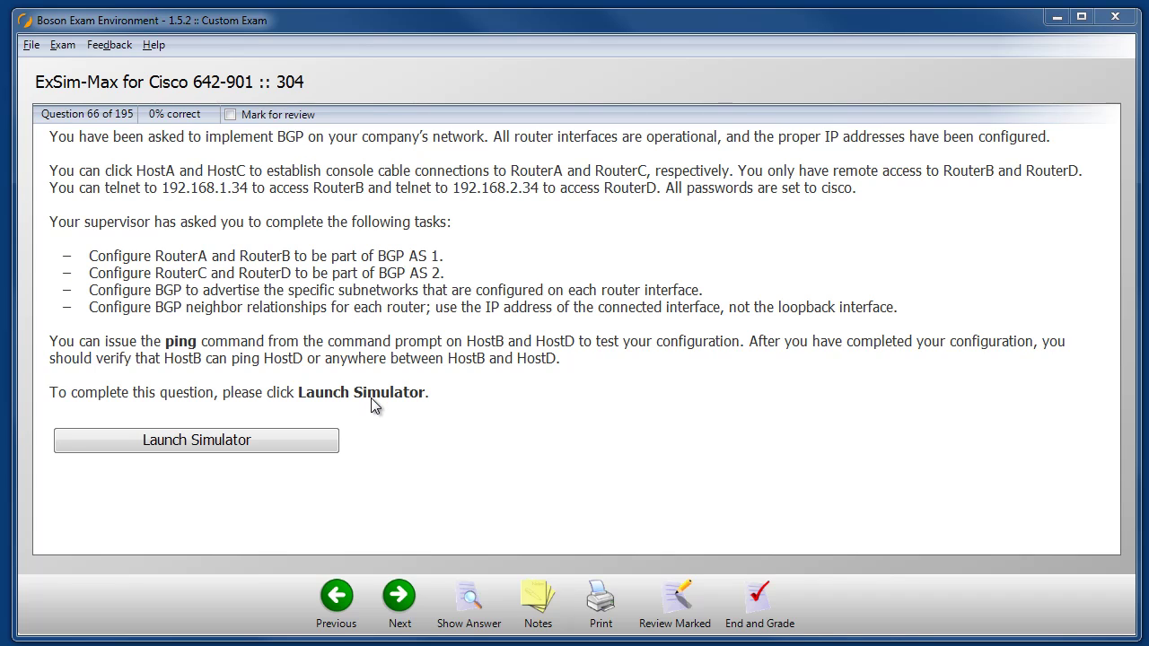
Launch NetSim for the BGP lab and open RouterA's console through HostA
click(286, 440)
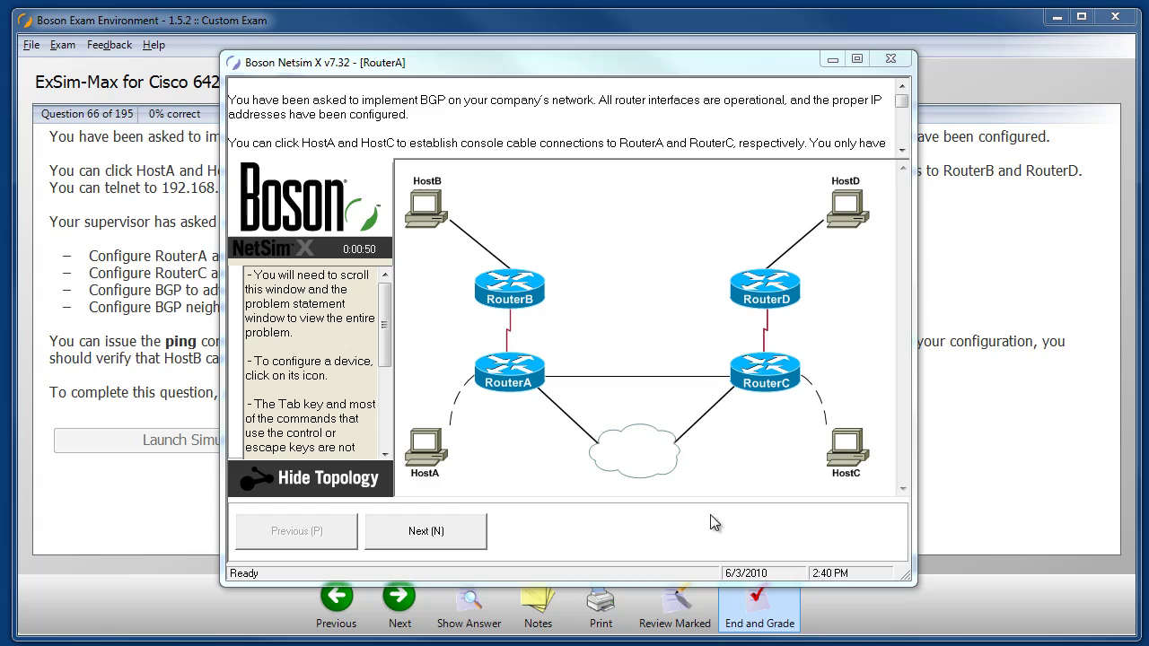
click(427, 449)
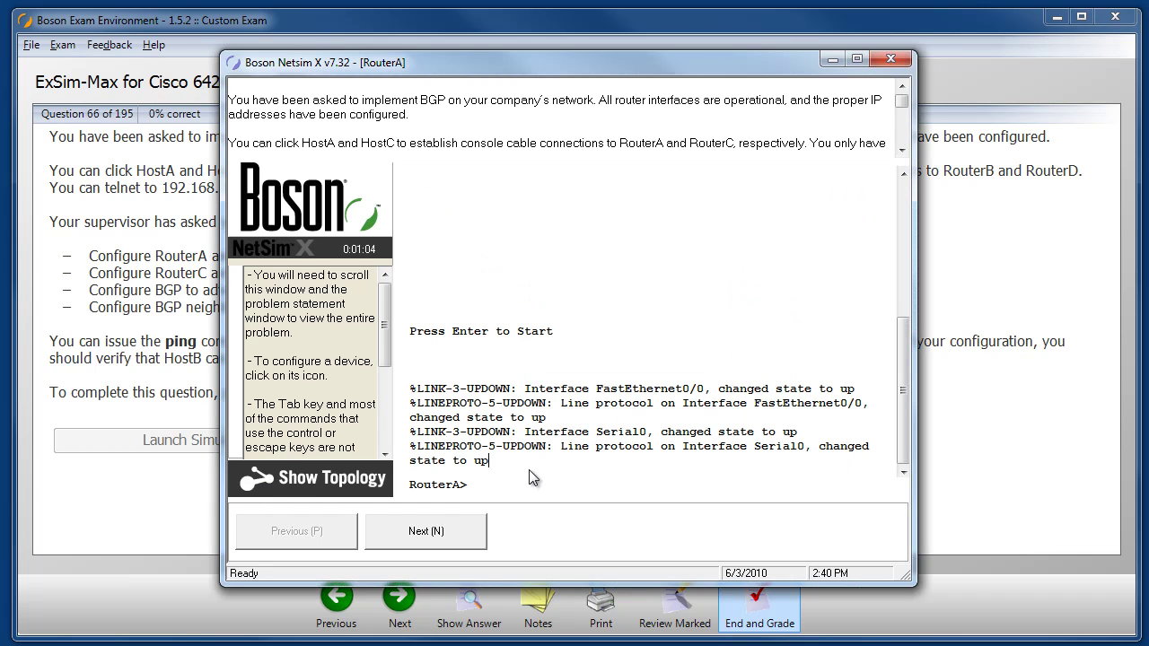
text(end)
key(Return)
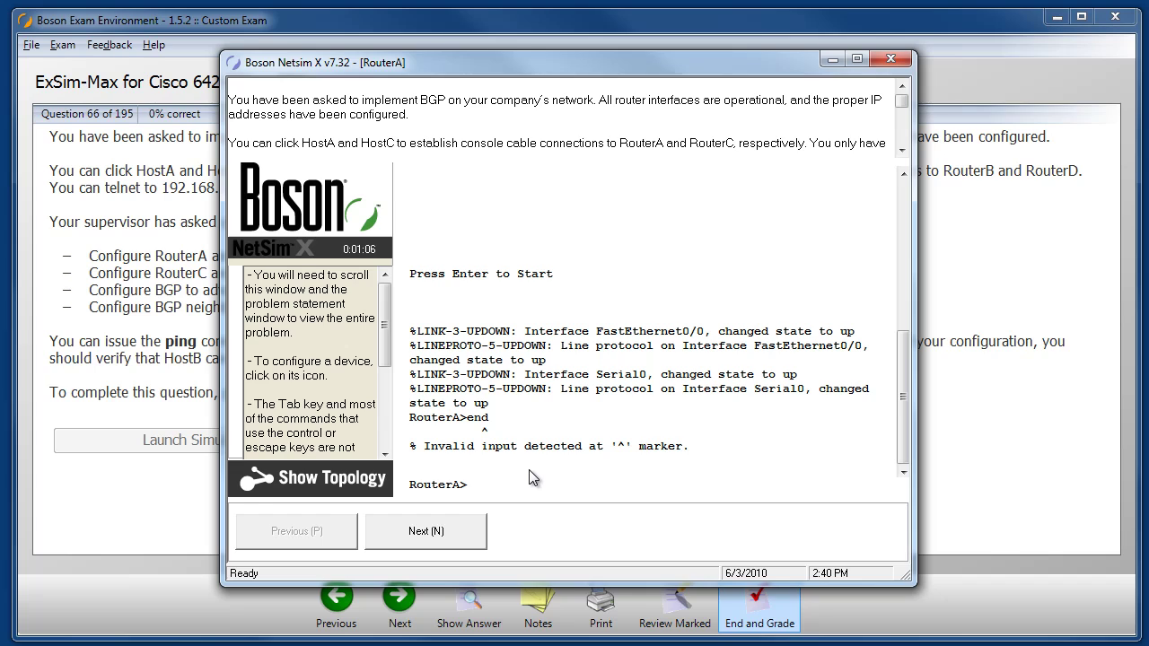
On RouterA, run enable and sh ip int br, then begin typing config t
text(enable)
key(Return)
text(sh ip int)
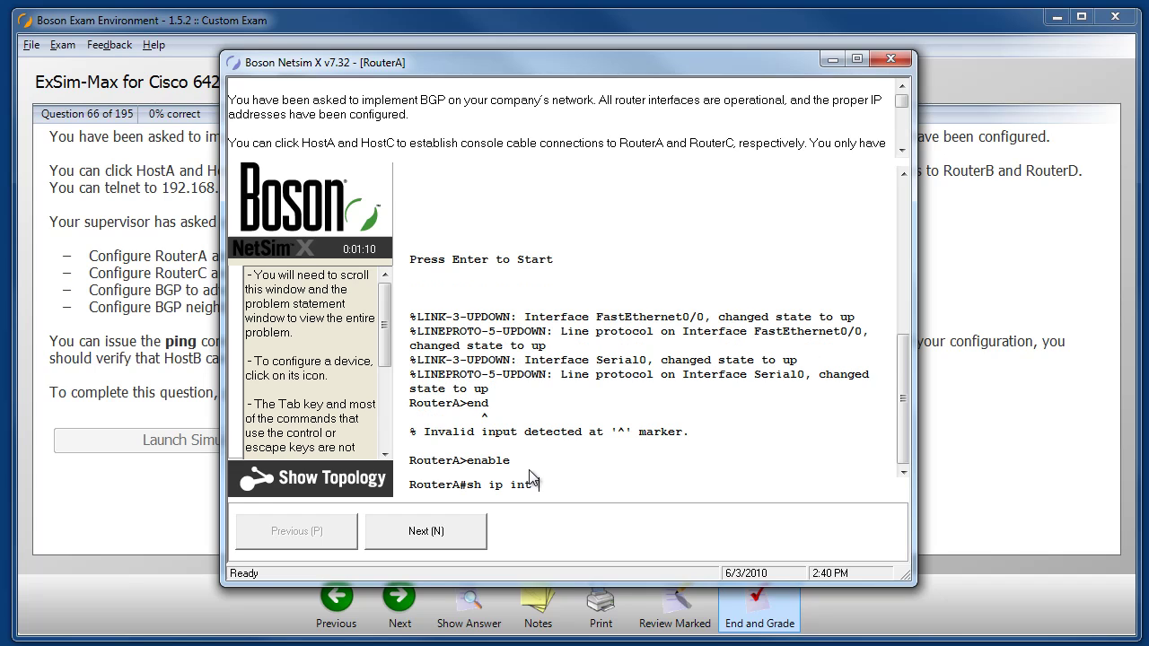
text( br)
key(Return)
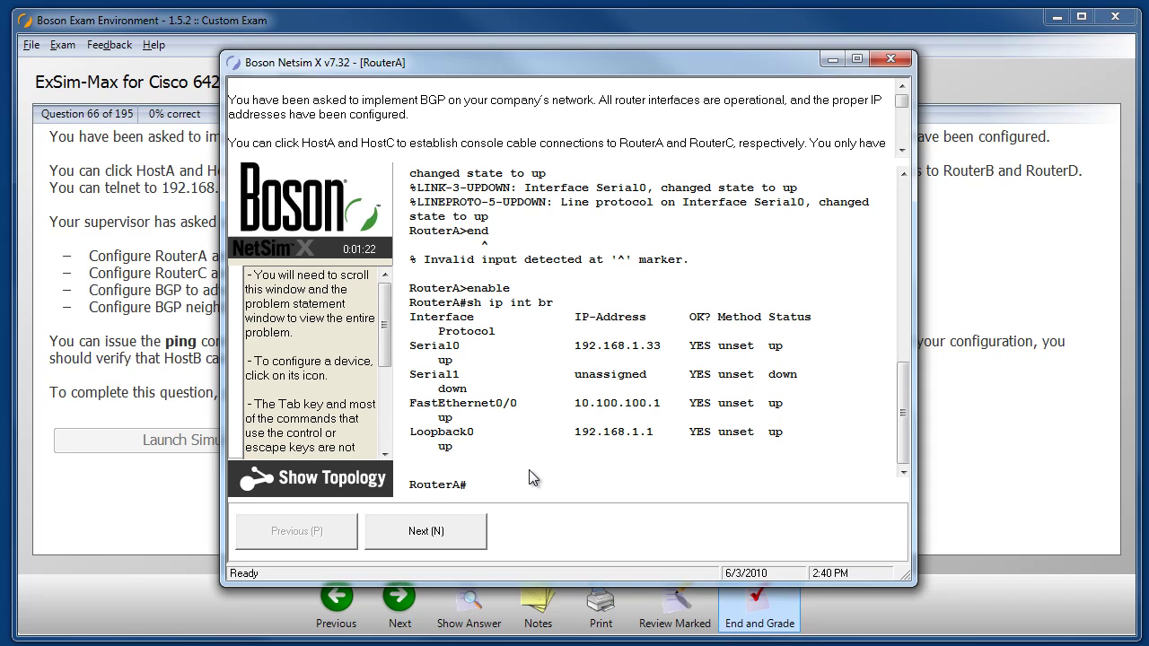
text(config t)
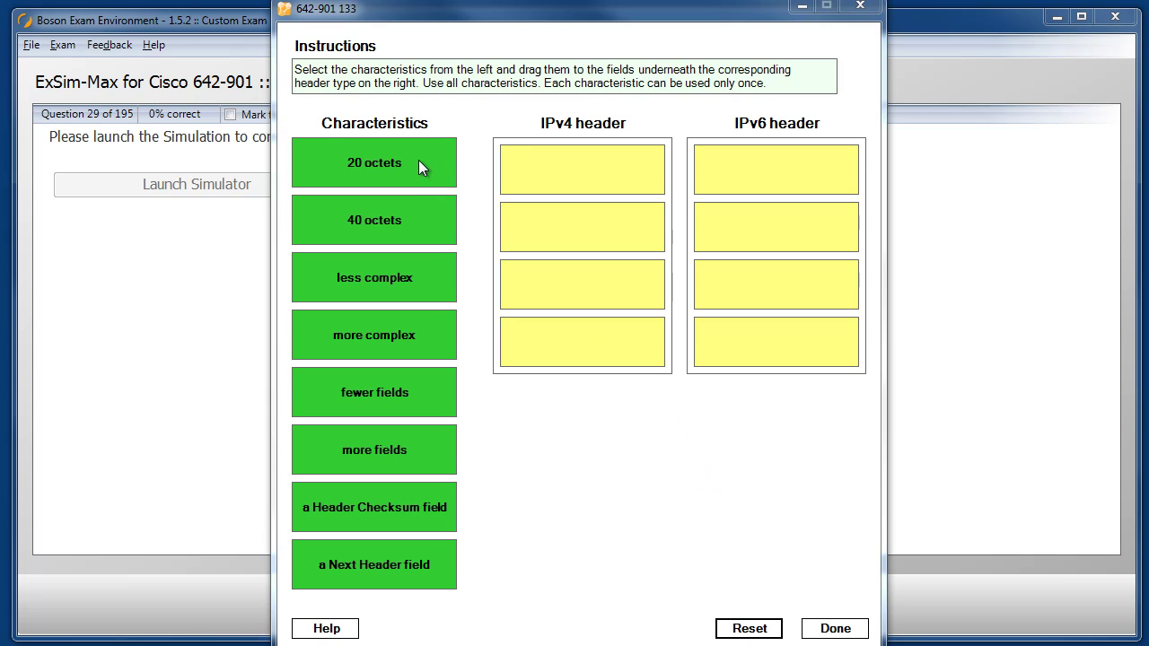
Drag the 20 octets and 40 octets tiles into the IPv4 header slots
drag(418, 163, 587, 179)
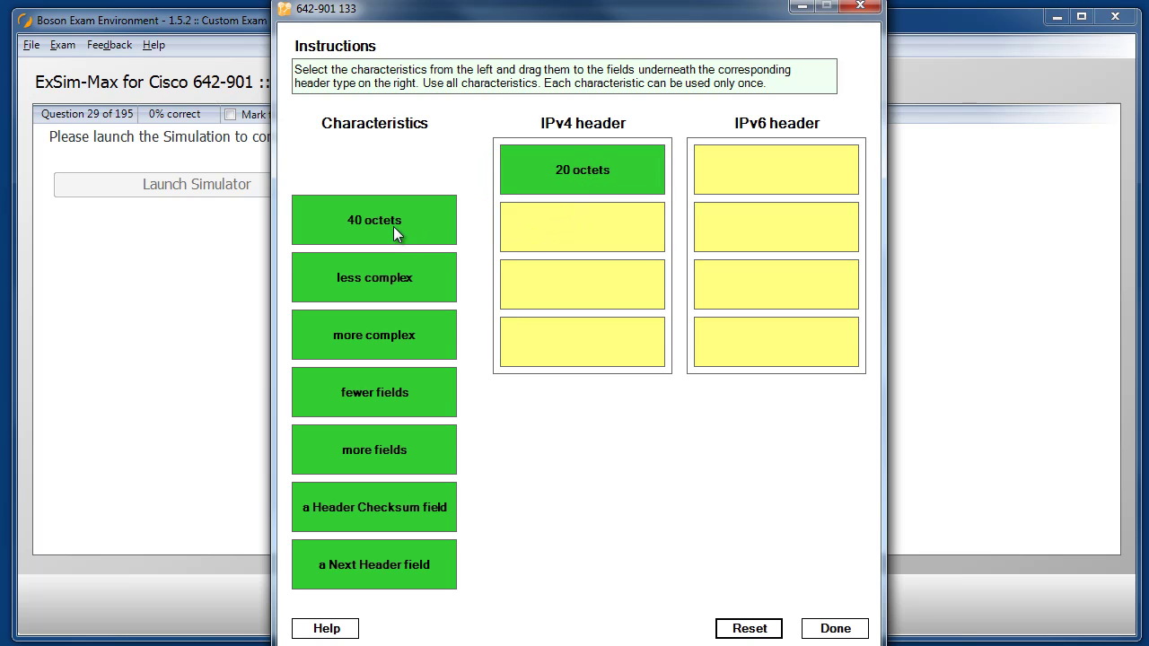
drag(394, 227, 575, 227)
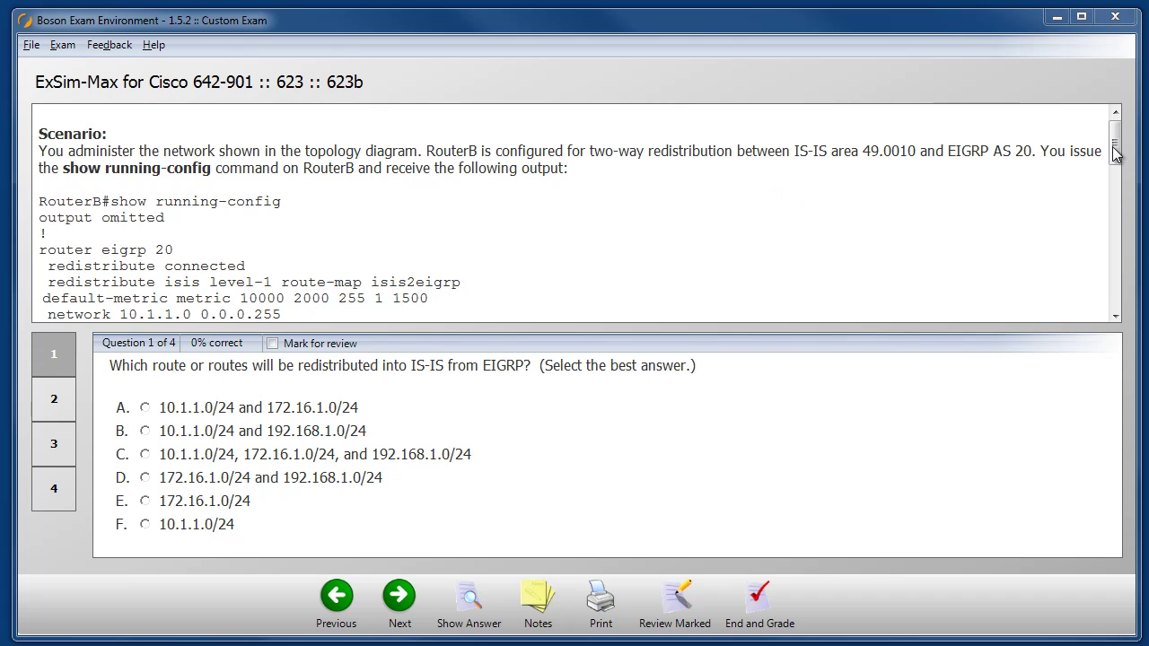
Scroll the scenario to its topology diagram and view questions 2, 3 and 4
drag(1113, 153, 1129, 302)
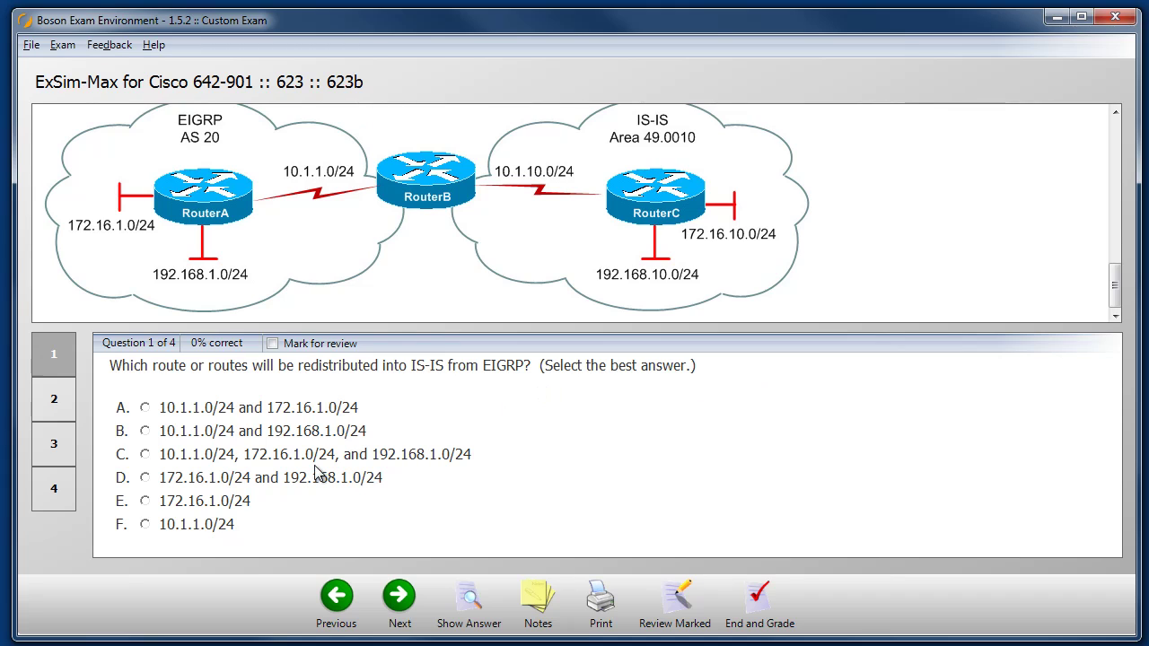
click(61, 406)
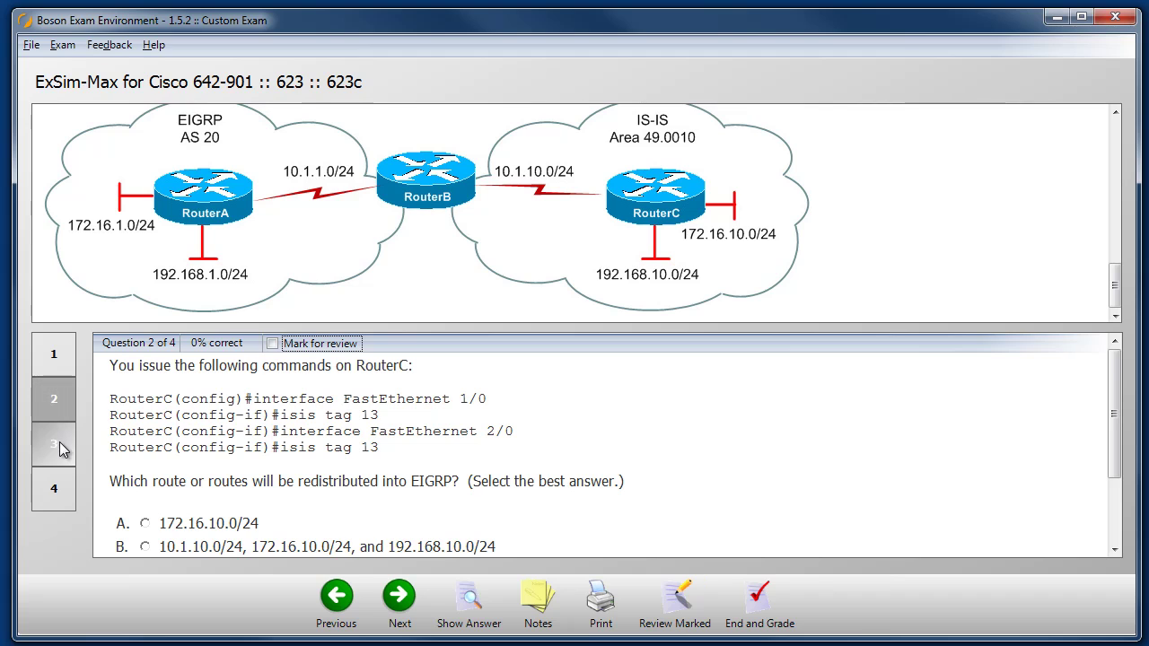
click(61, 449)
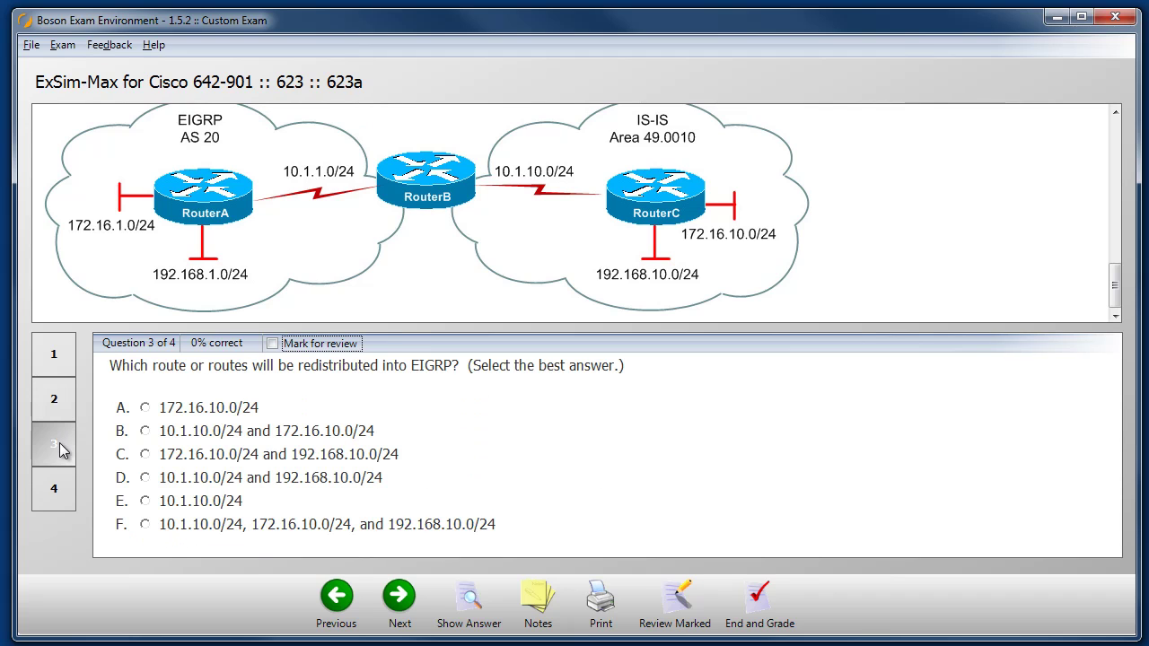
click(65, 498)
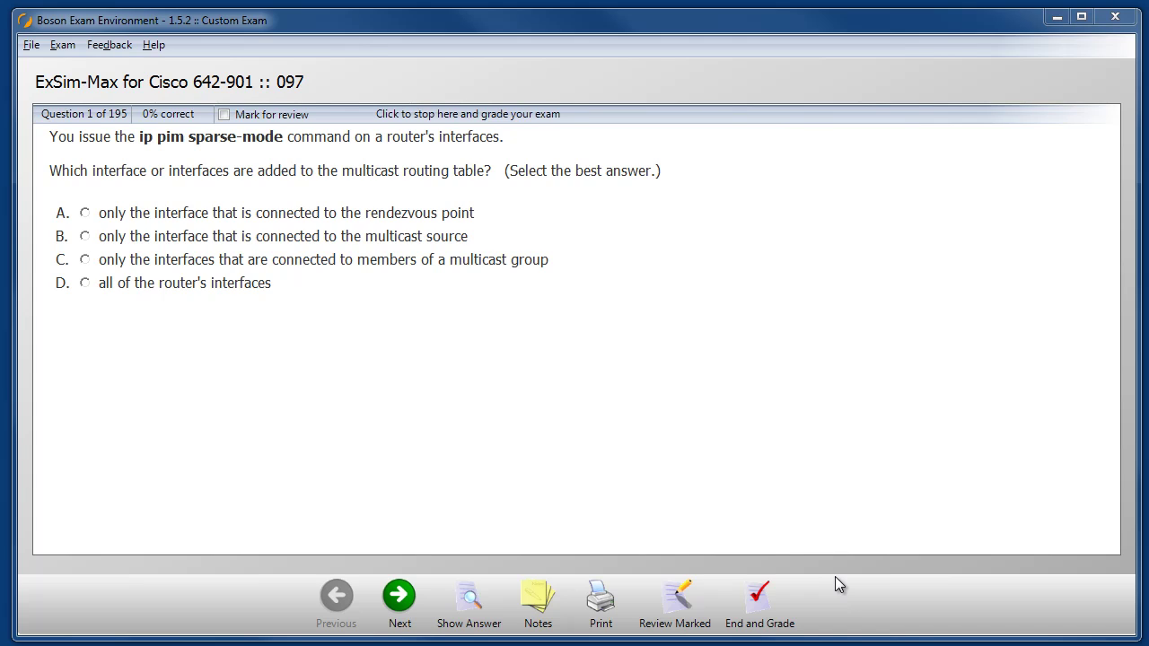
End and grade the custom exam to display the Exam Results
click(795, 597)
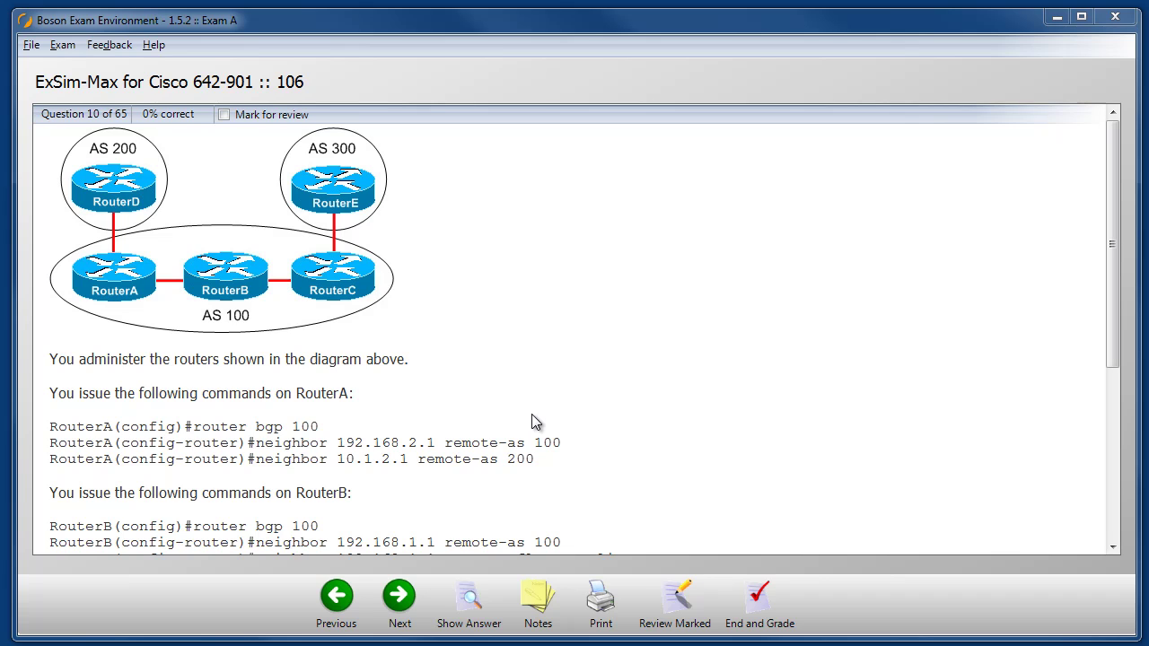
Show question 10's answer and scroll through its explanation, references and category
scroll(531, 415, down, 5)
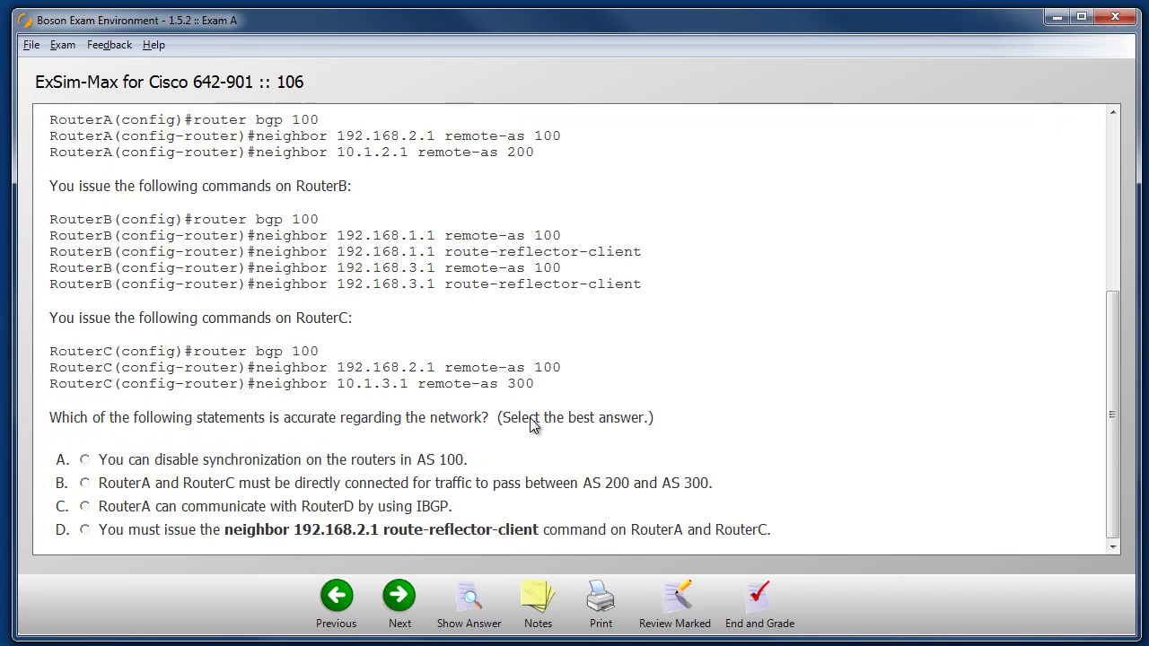
click(470, 614)
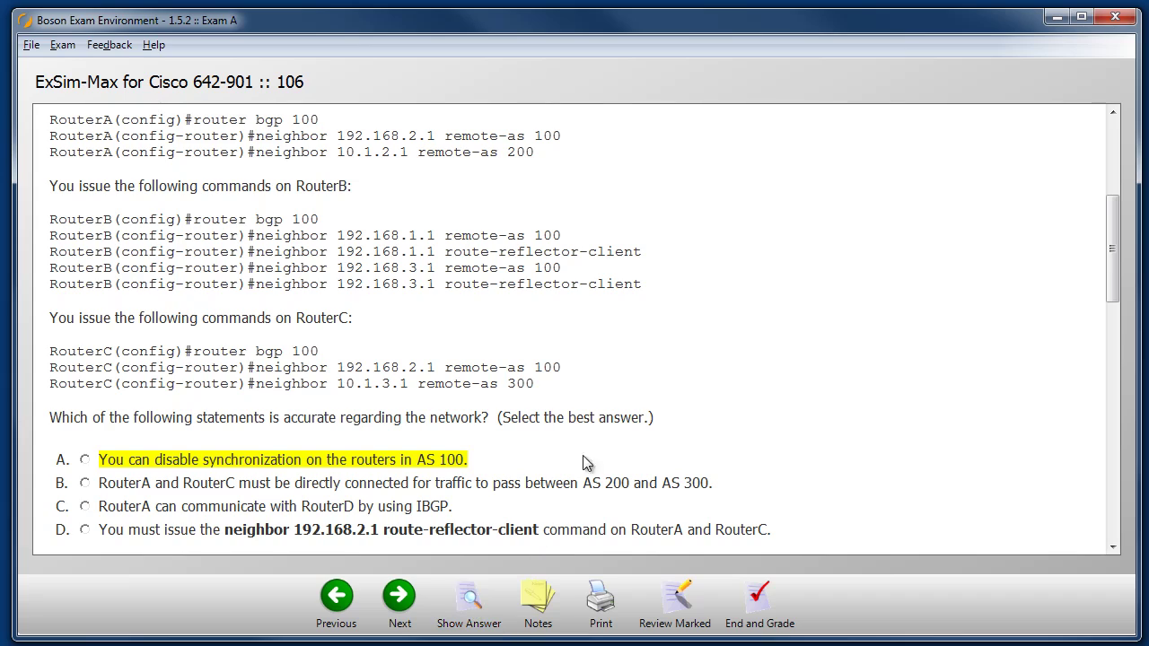
scroll(627, 397, down, 3)
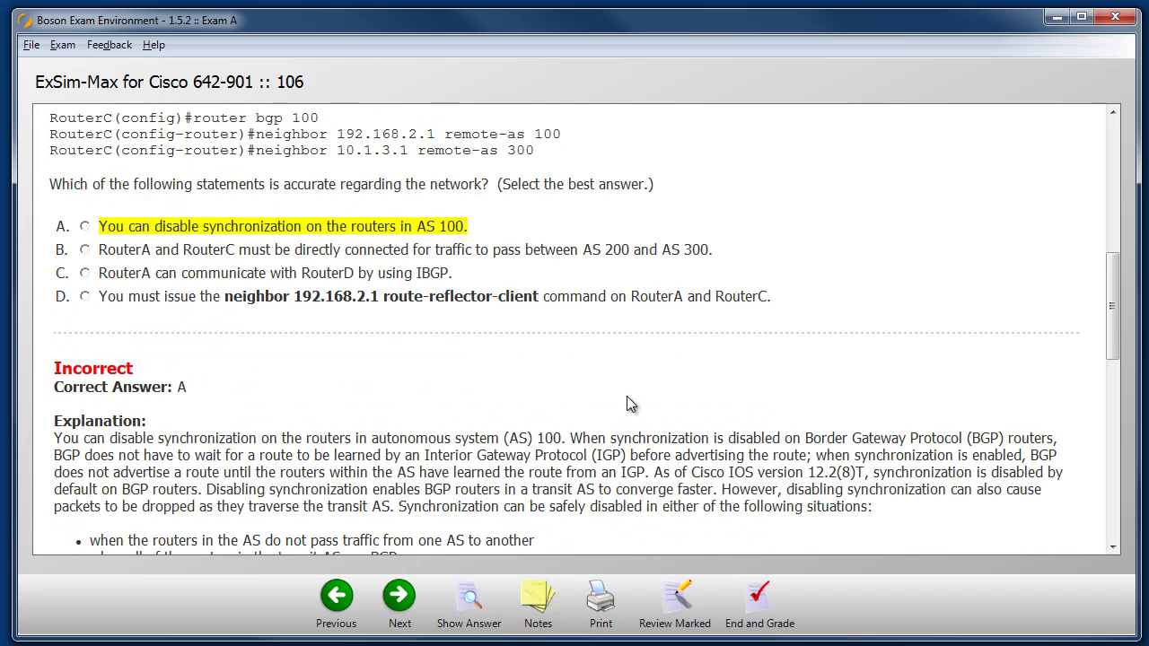
scroll(628, 402, down, 10)
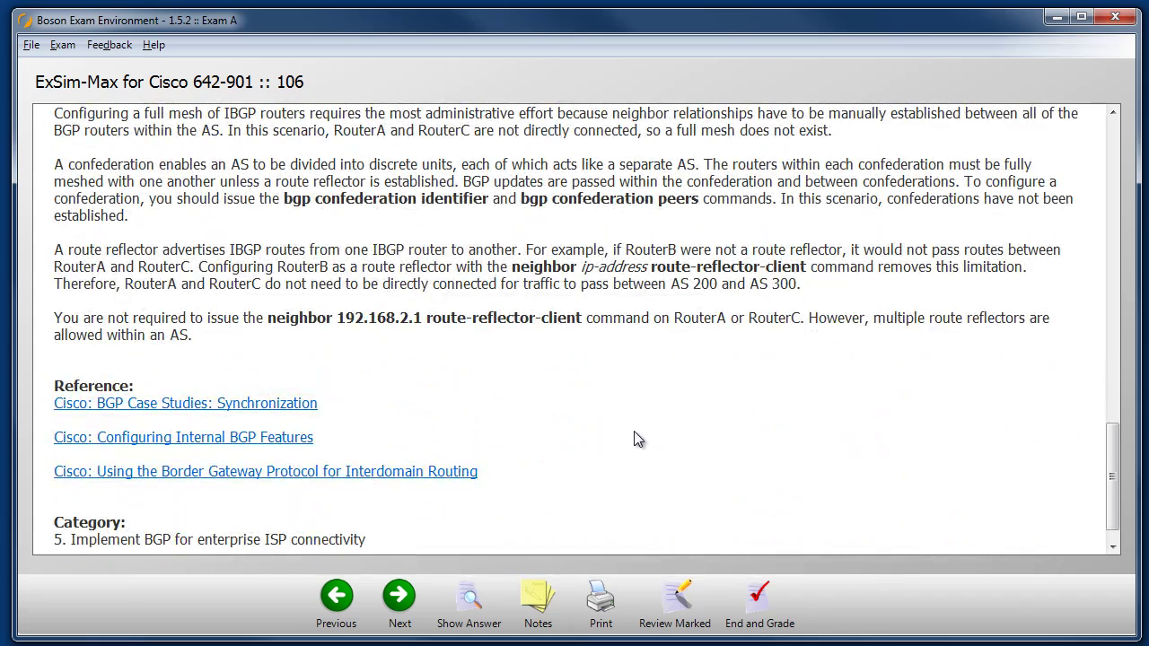
scroll(636, 437, down, 1)
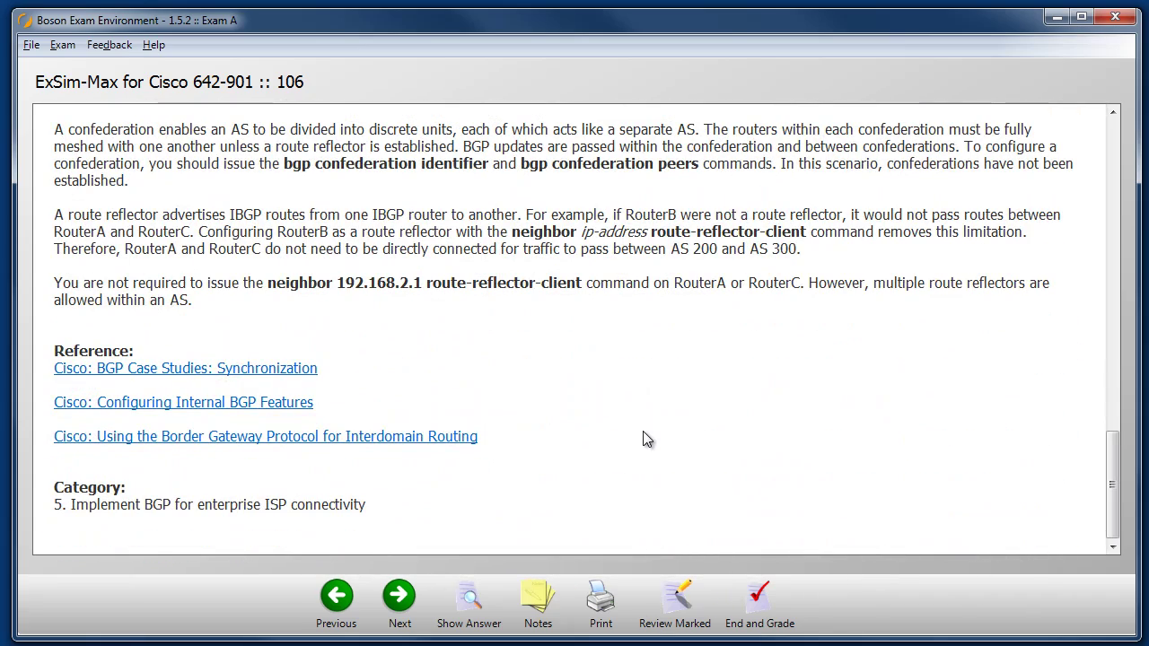